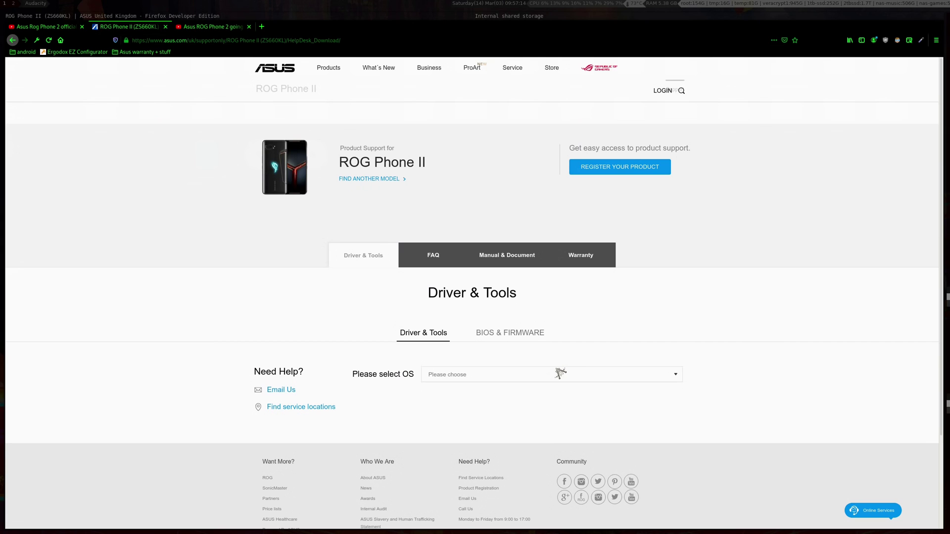
- Choose Android as the OS and find the Android 10 downgrade firmware's version title in the Firmware section
left_click(518, 374)
left_click(467, 398)
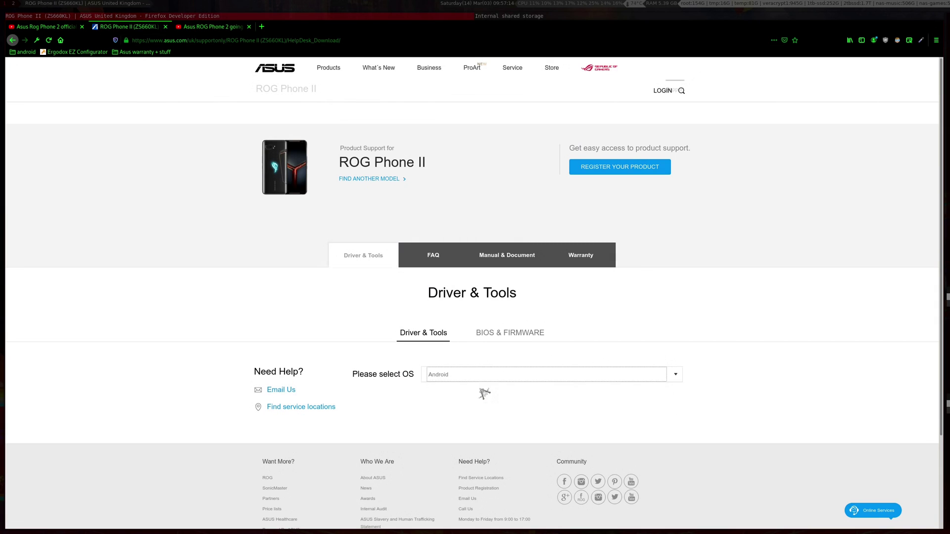
scroll(462, 352, "down", 3)
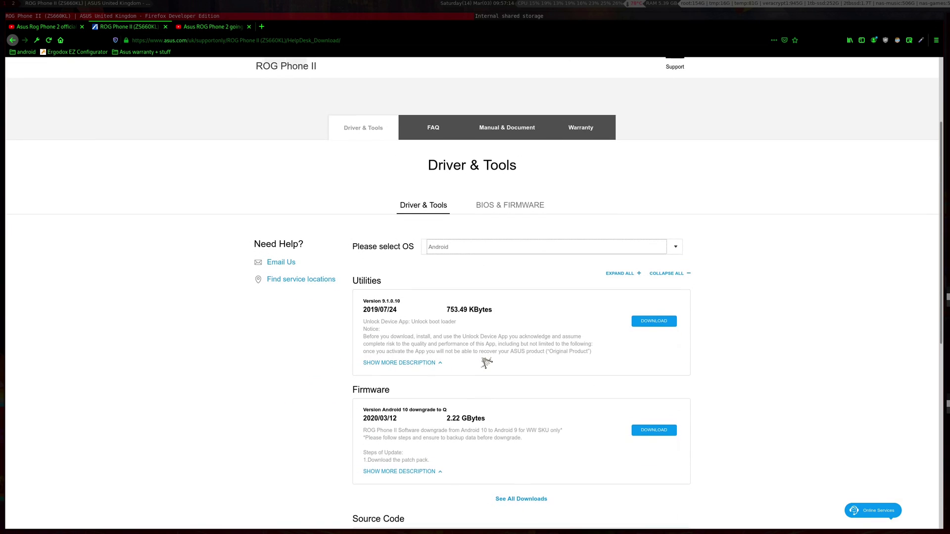
scroll(475, 366, "down", 1)
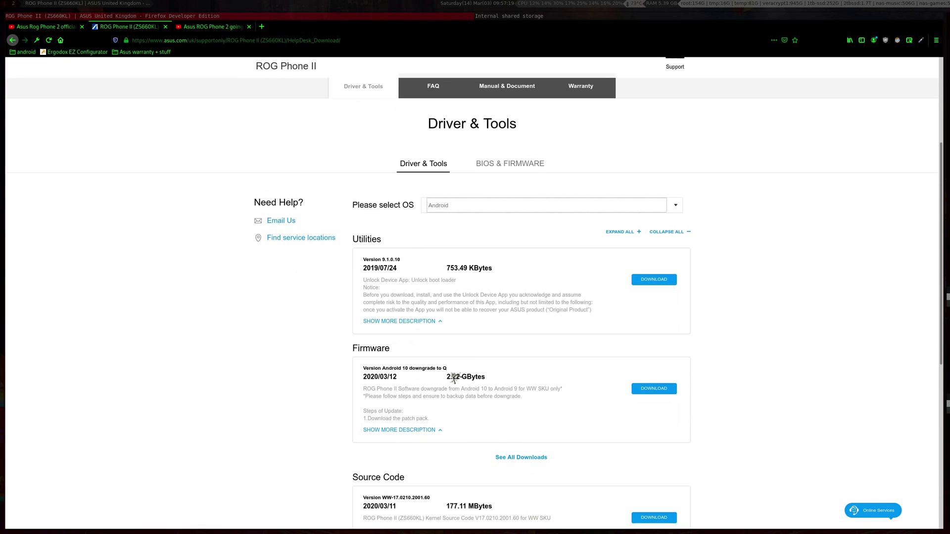
left_click_drag(454, 375, 385, 367)
left_click(395, 368)
- Switch to the YouTube video on taking the ROG Phone 2 from Android 10 betas back to Android 9, and read its title
key("ctrl+Tab")
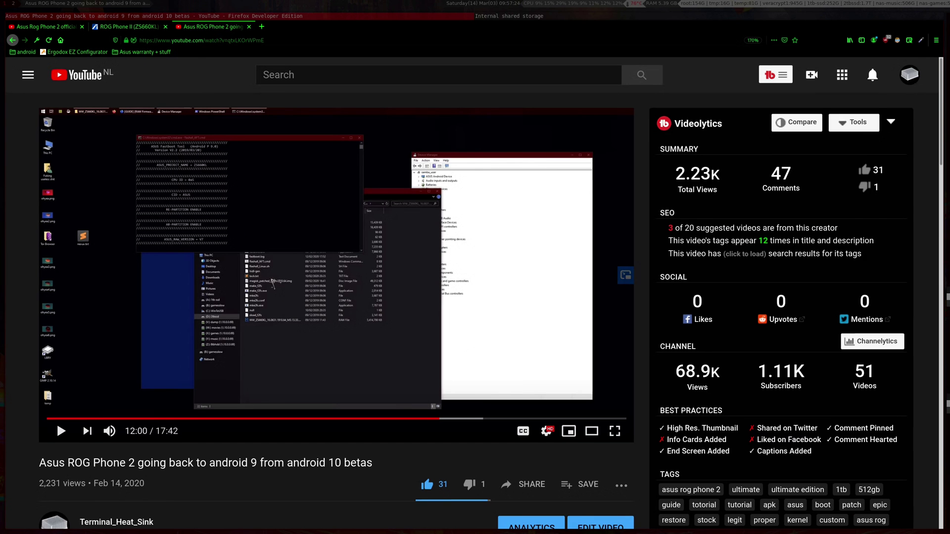
scroll(296, 316, "down", 3)
scroll(325, 314, "up", 3)
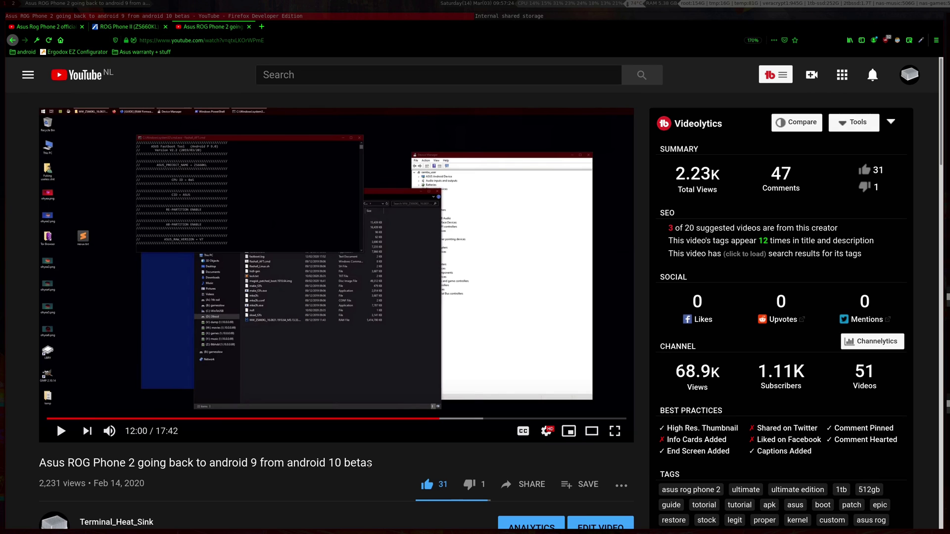
left_click_drag(370, 463, 249, 464)
left_click(363, 451)
- Review the Android 10 downgrade firmware entry on the ROG Phone II page, then go back to the YouTube comments
left_click(121, 27)
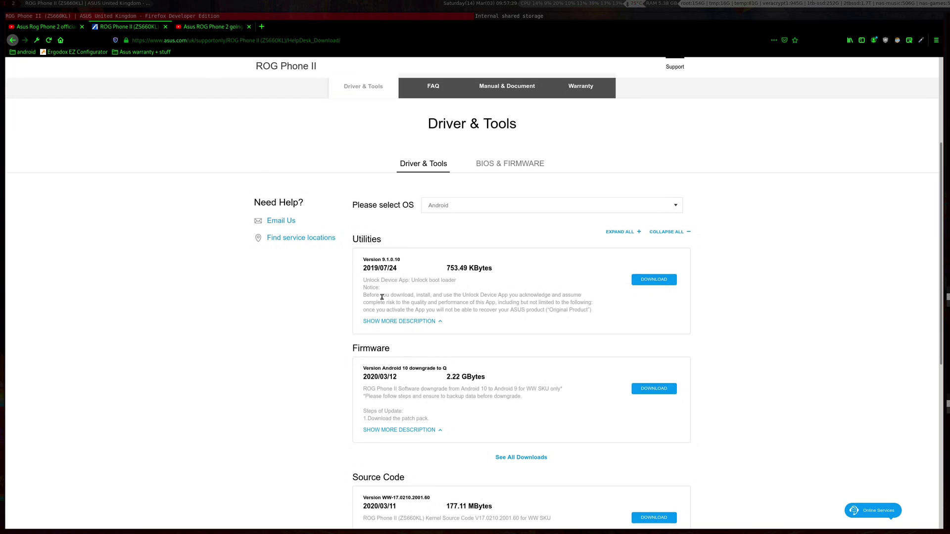
scroll(475, 349, "down", 1)
mouse_move(448, 348)
left_mouse_down()
mouse_move(390, 349)
mouse_move(490, 352)
mouse_move(463, 349)
left_mouse_up()
scroll(465, 326, "down", 1)
scroll(472, 319, "down", 1)
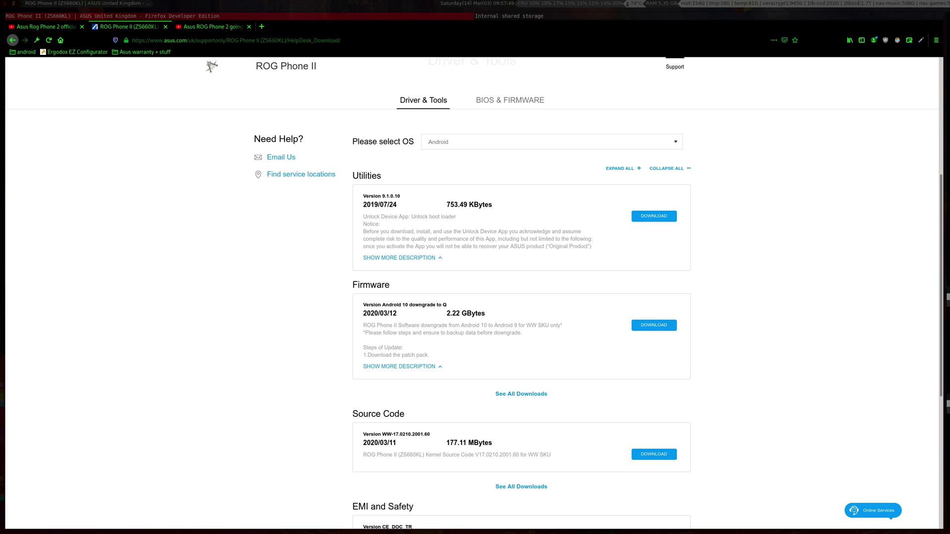
left_click(59, 27)
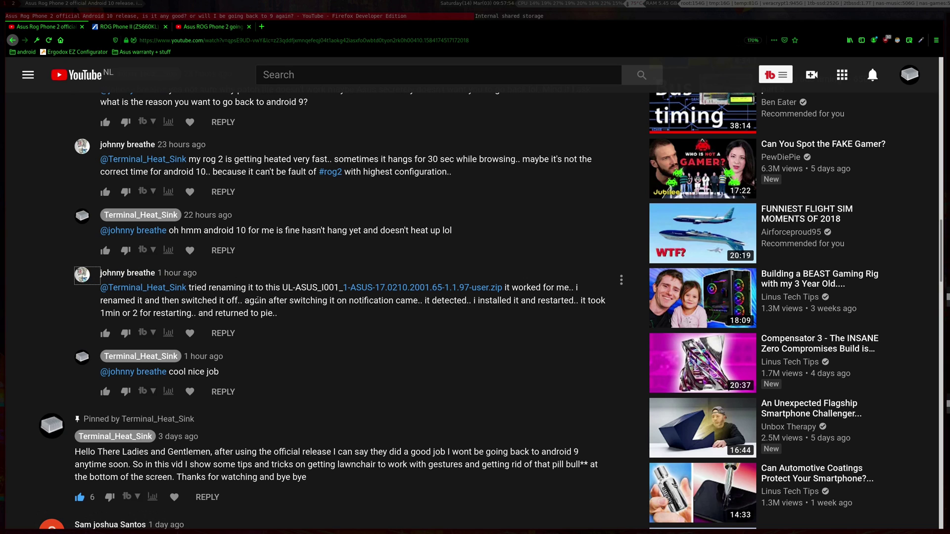
- Select the filename UL-ASUS_I001_1-ASUS-17.0210.2001.65-1.1.97-user.zip in the YouTube reply
left_click_drag(282, 287, 502, 290)
key("ctrl+c")
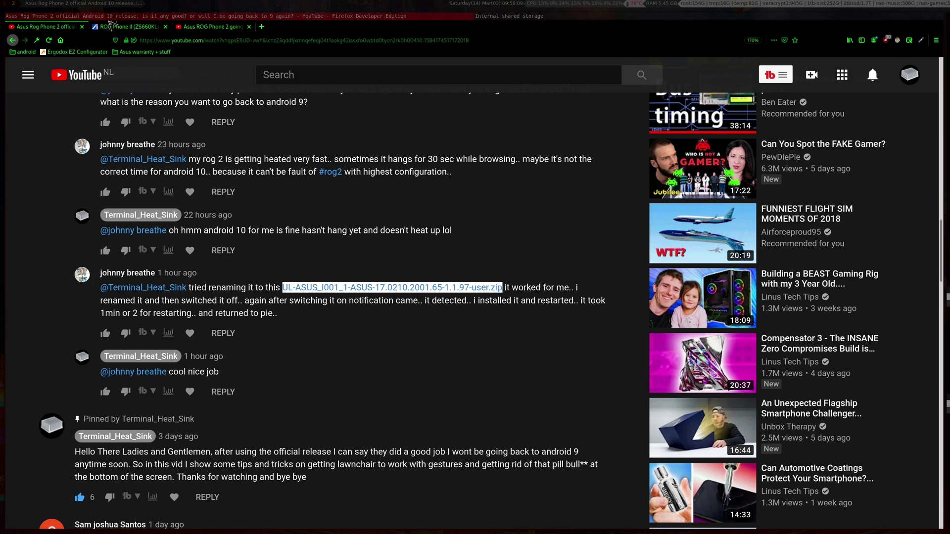
- Expand and read the firmware's full update steps on the ASUS page, then switch to the file manager
left_click(111, 26)
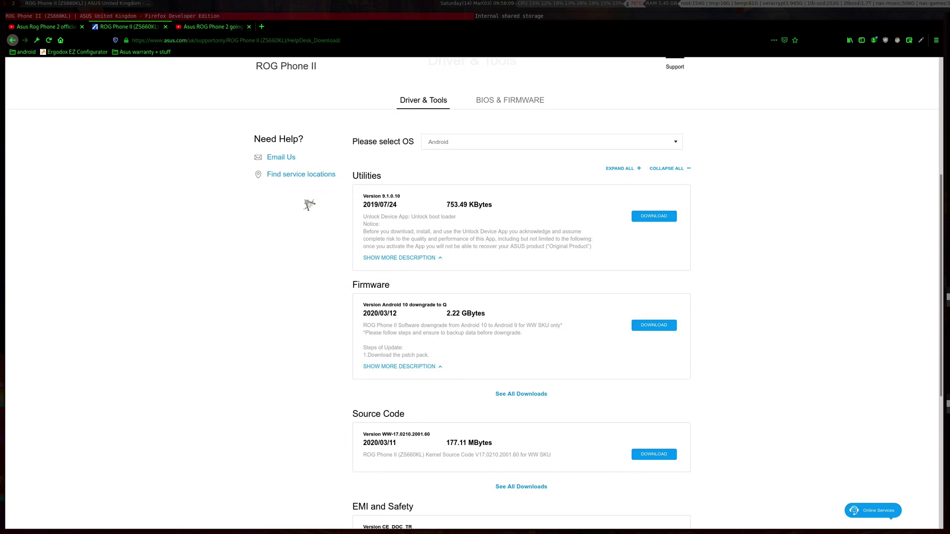
left_click(396, 367)
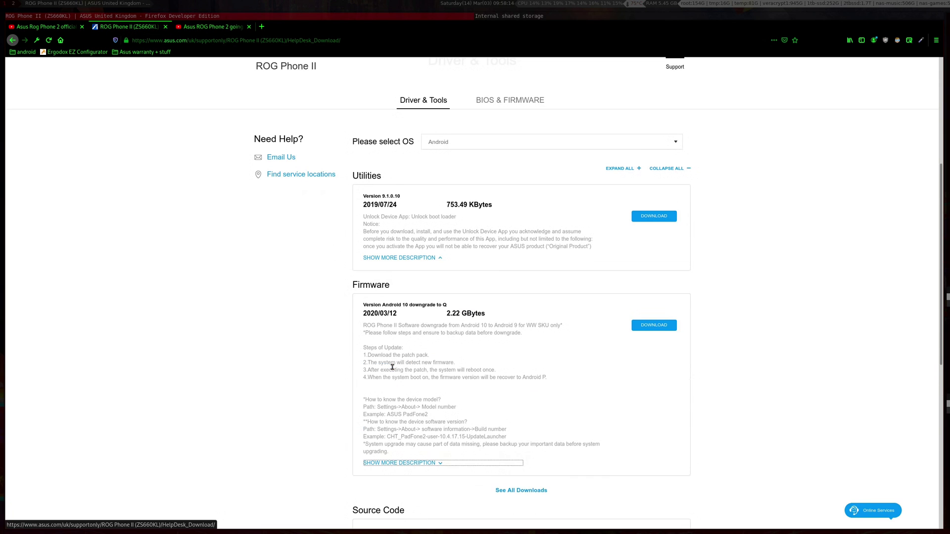
scroll(430, 370, "down", 2)
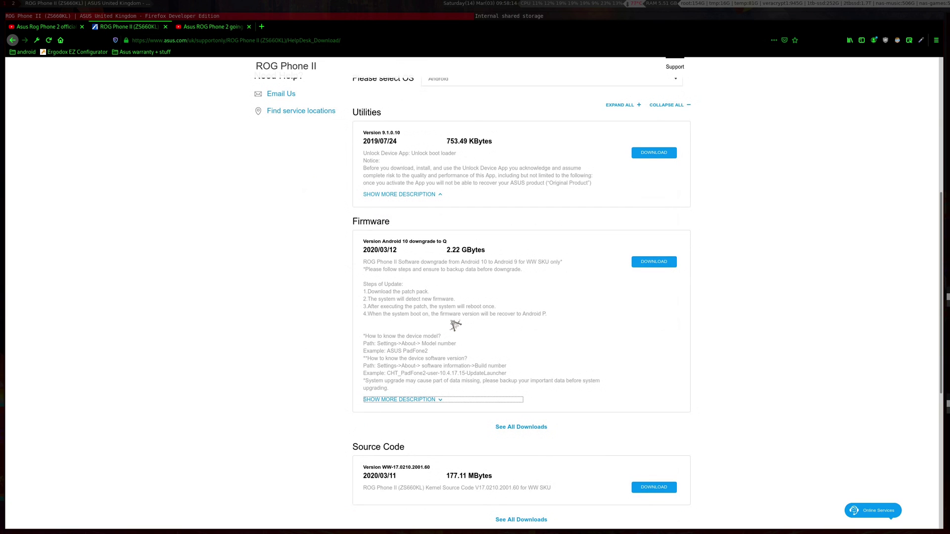
scroll(455, 324, "up", 3)
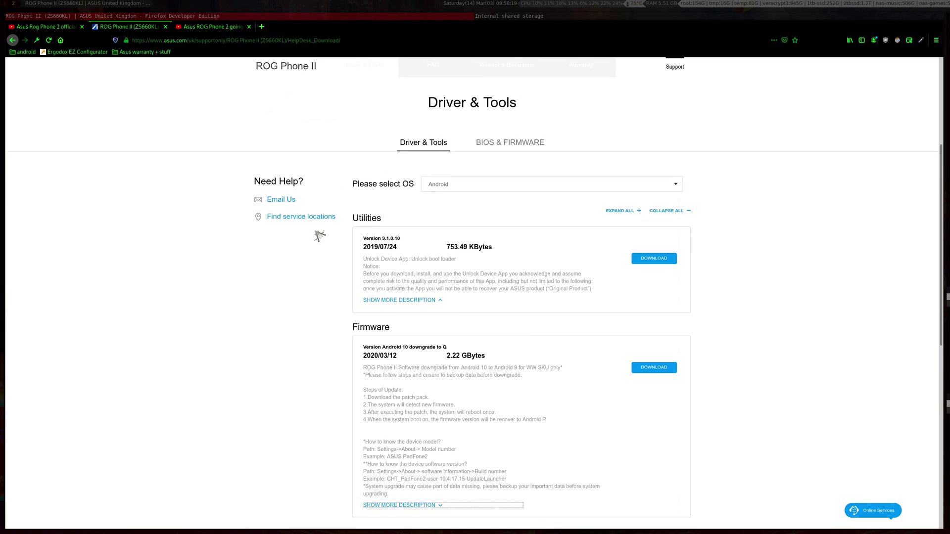
left_click(542, 18)
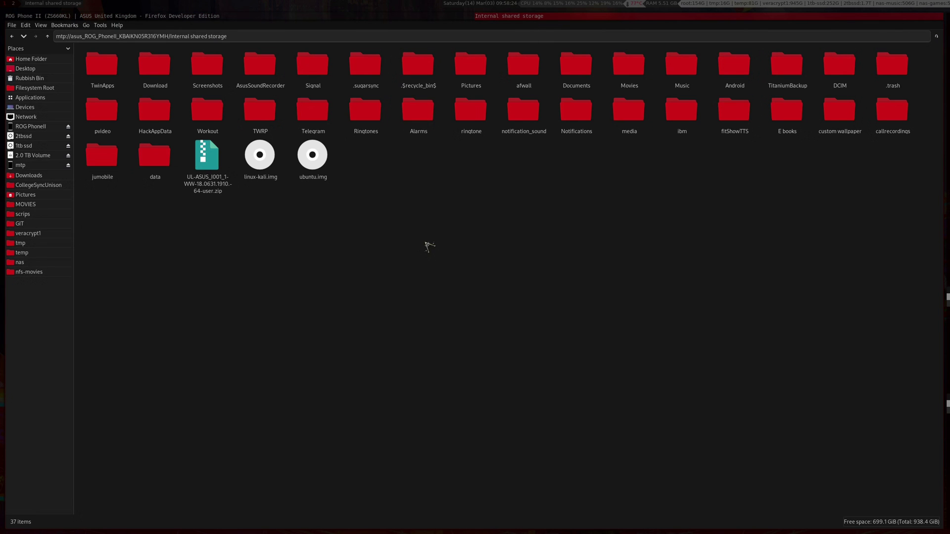
- In Internal shared storage, rename UL-ASUS_I001_1-WW-18.0631.1910.64-user.zip to the pasted UL-ASUS_I001_1-ASUS-17.0210.2001.65-1.1.97-user.zip
left_click(28, 128)
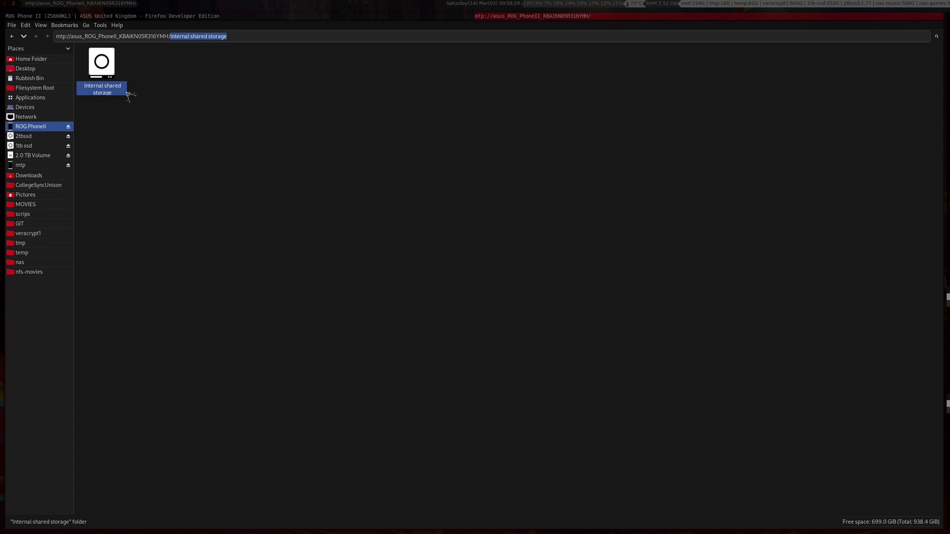
double_click(101, 64)
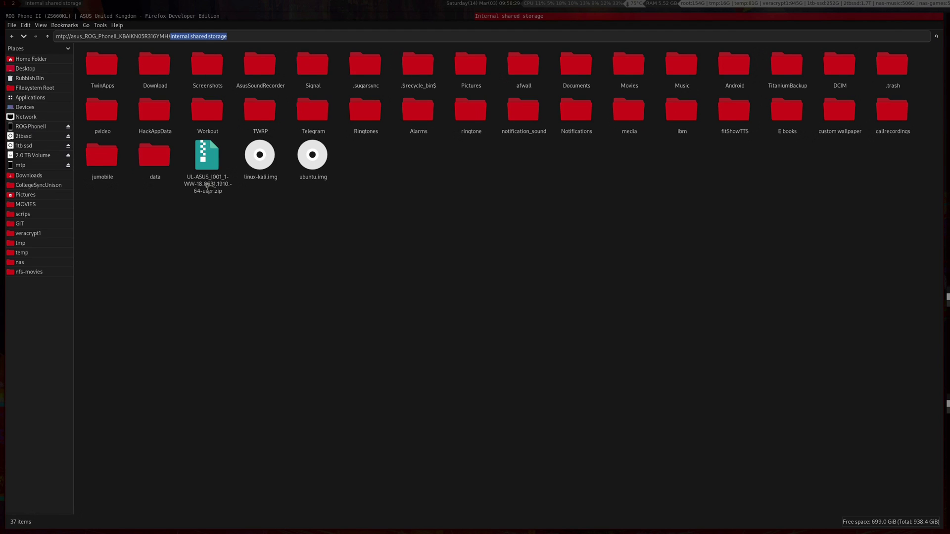
left_click_drag(201, 238, 214, 166)
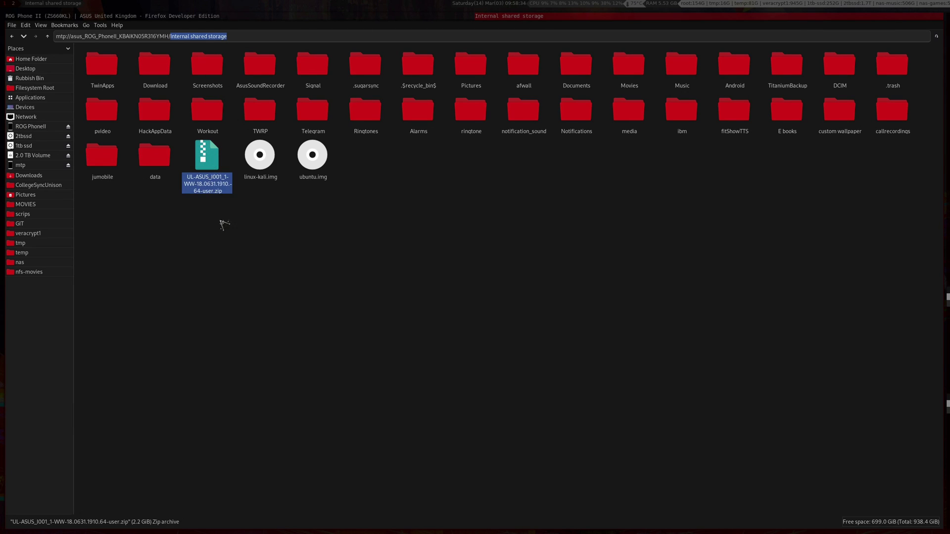
key("F2")
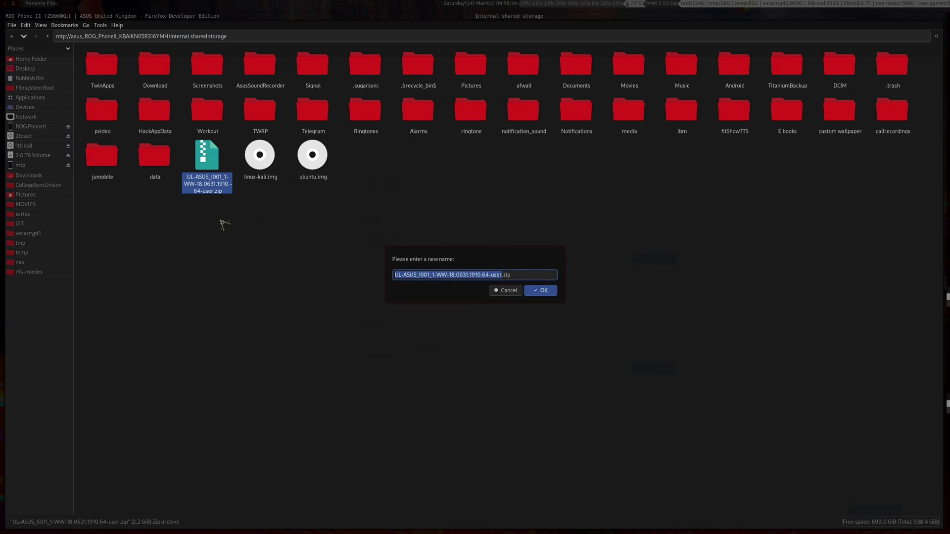
key("ctrl+a")
key("ctrl+v")
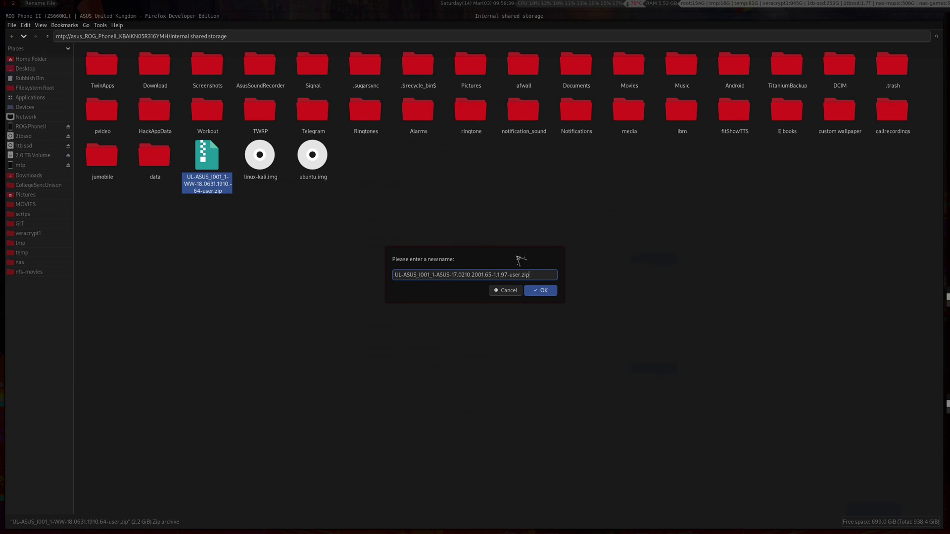
left_click(545, 291)
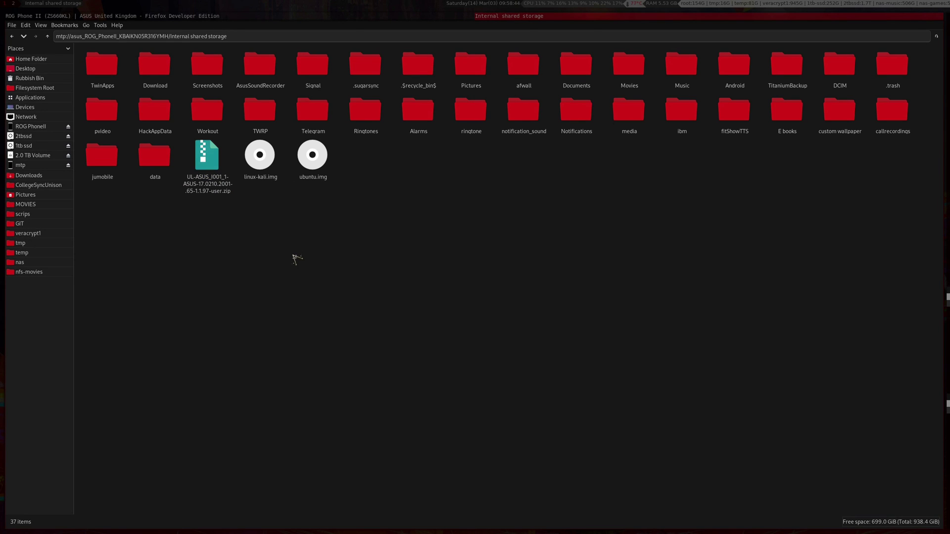